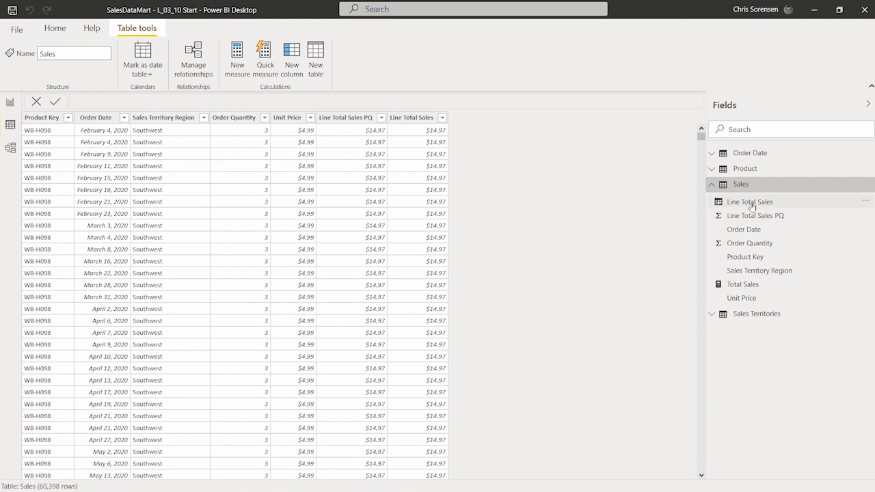
Show the formula of the Line Total Sales calculated column in the Sales table and enlarge its text
{"action": "left_click", "coordinate": [751, 203]}
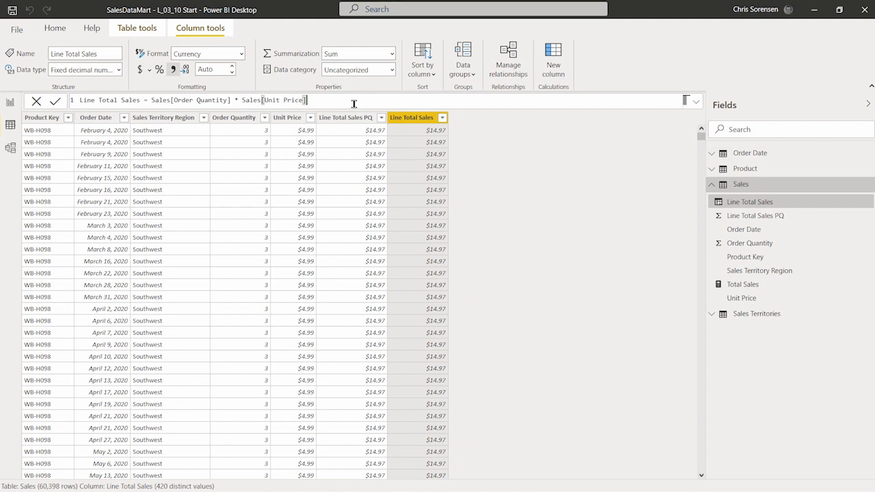
{"action": "scroll", "coordinate": [354, 104], "scroll_direction": "up", "scroll_amount": 4}
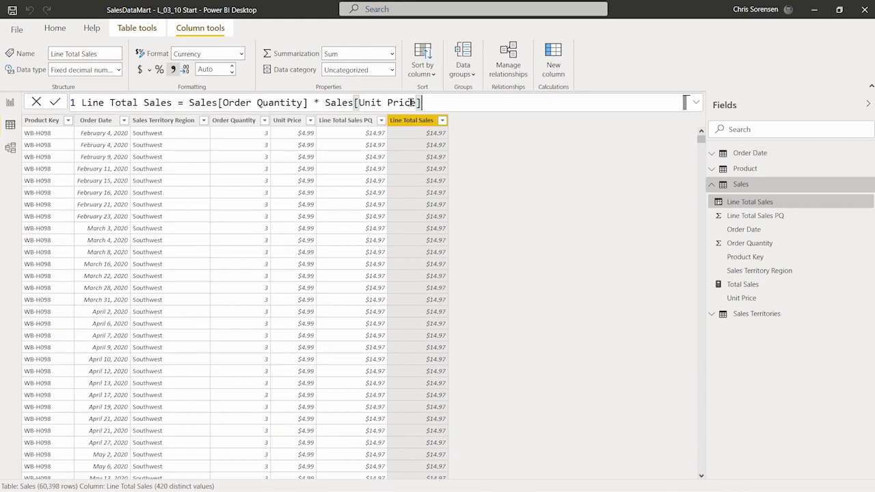
{"action": "scroll", "coordinate": [443, 105], "scroll_direction": "up", "scroll_amount": 1}
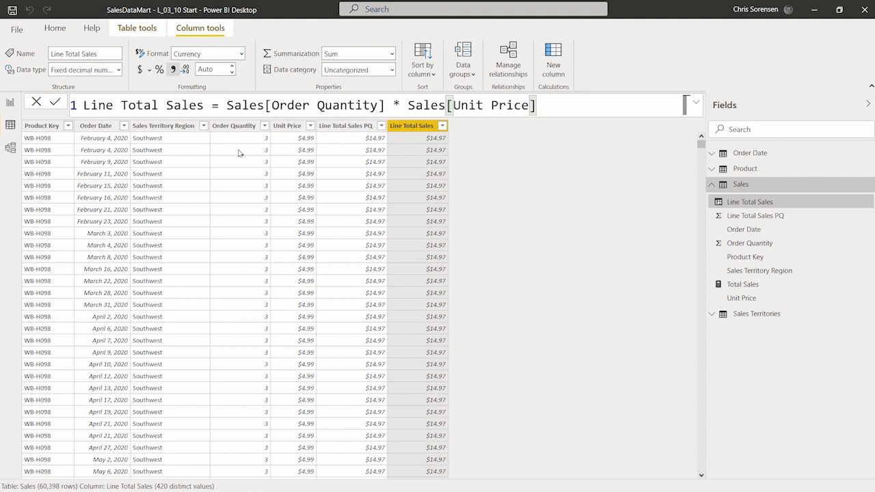
Open the report view with its filter settings expanded and shrink the yearly Total Sales table to fit its data
{"action": "left_click", "coordinate": [10, 104]}
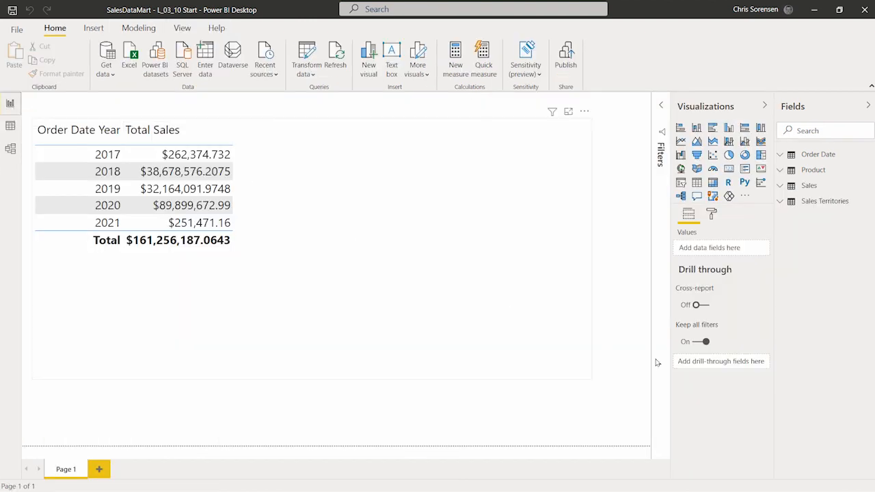
{"action": "left_click", "coordinate": [660, 107]}
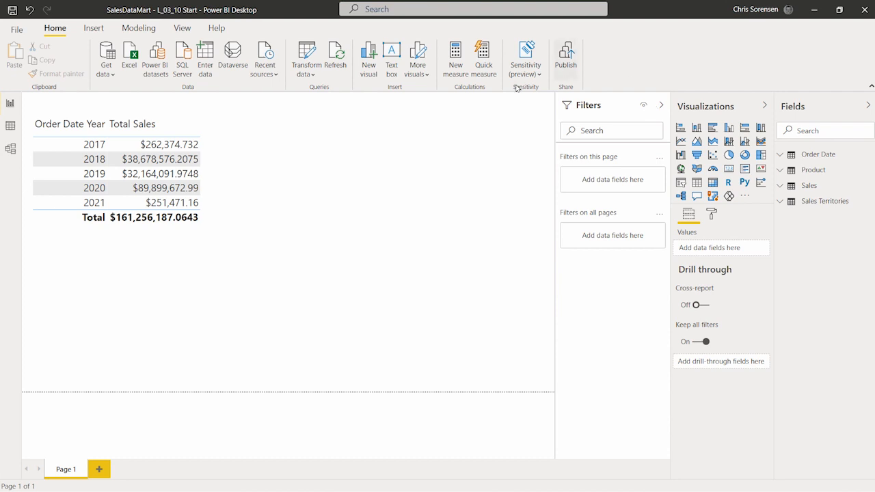
{"action": "left_click", "coordinate": [505, 155]}
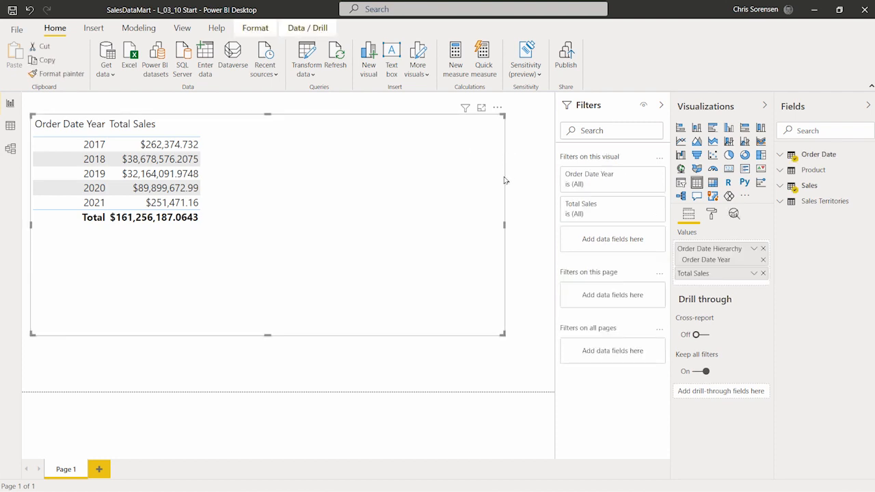
{"action": "left_click_drag", "start_coordinate": [502, 223], "coordinate": [231, 224]}
{"action": "left_click_drag", "start_coordinate": [129, 332], "coordinate": [162, 239]}
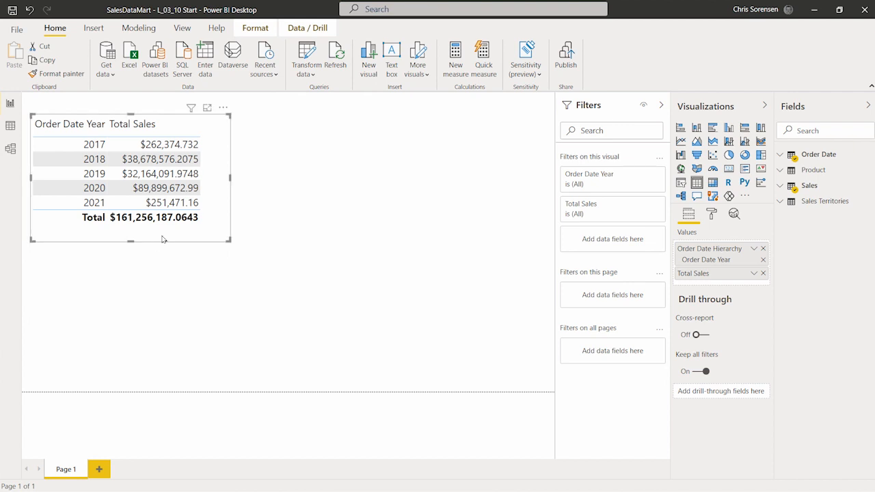
Paste a copy of the yearly Total Sales table on Page 1 and place it below and to the right of the original
{"action": "left_click", "coordinate": [317, 252]}
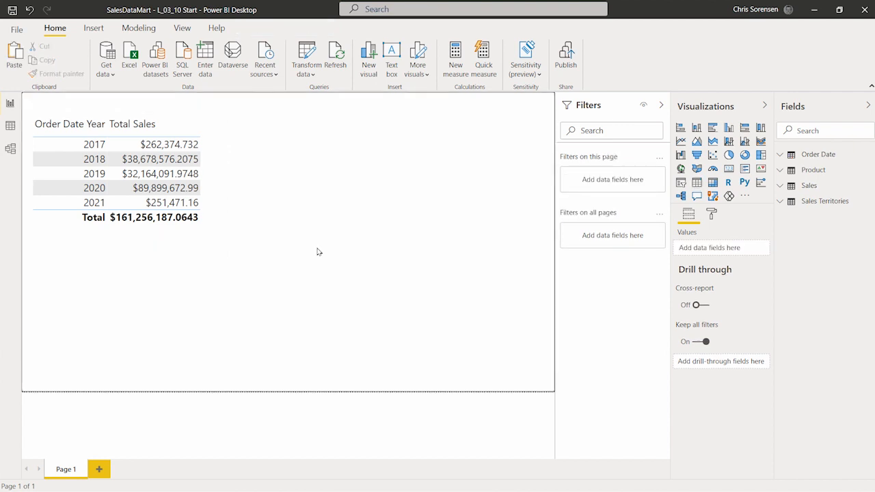
{"action": "key", "text": "ctrl+v"}
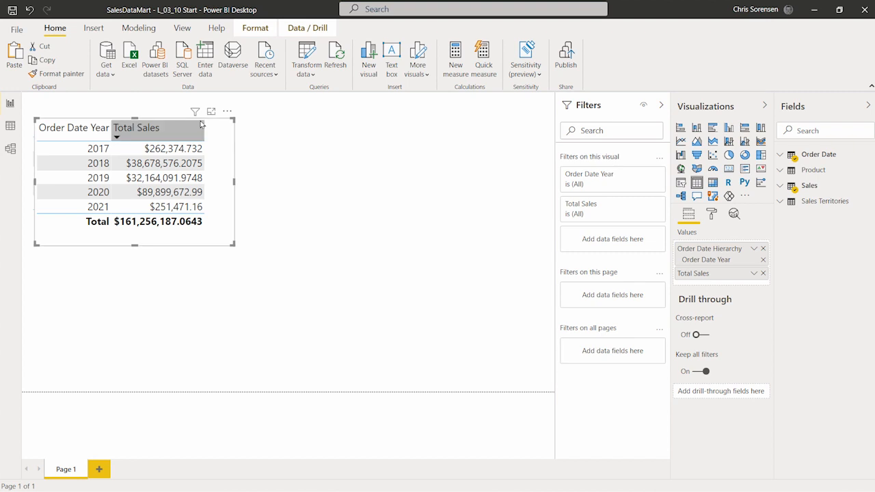
{"action": "left_click_drag", "start_coordinate": [222, 132], "coordinate": [462, 217]}
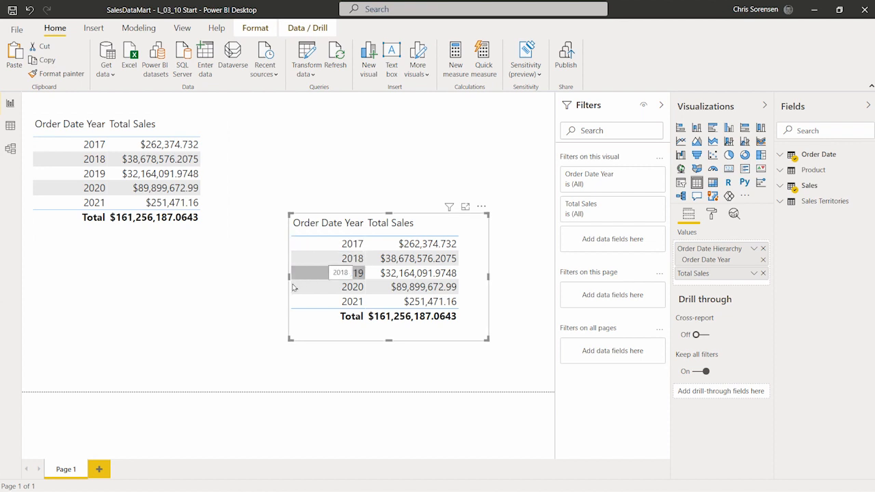
{"action": "left_click", "coordinate": [168, 424]}
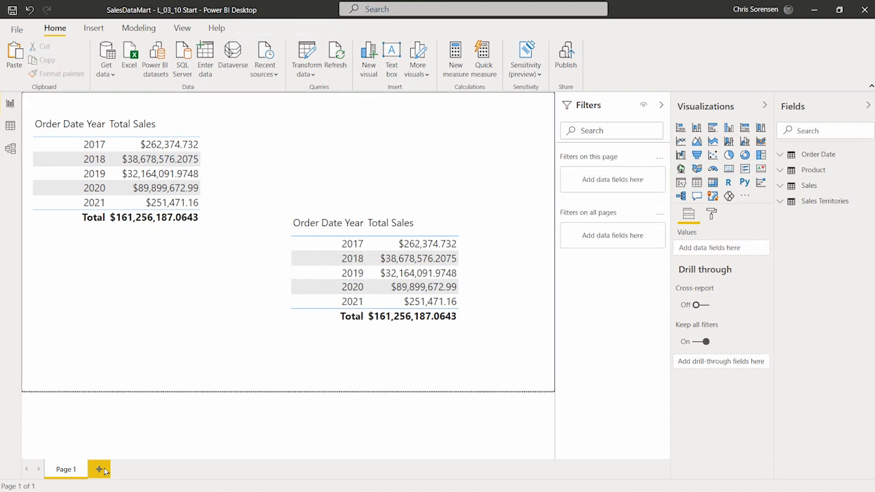
Add a second report page, paste the yearly Total Sales table onto it, and return to Page 1
{"action": "left_click", "coordinate": [104, 469]}
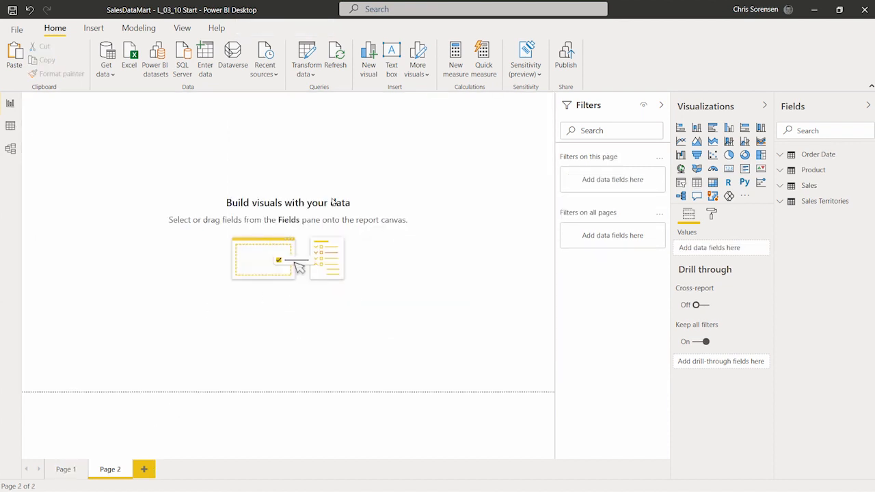
{"action": "key", "text": "ctrl+v"}
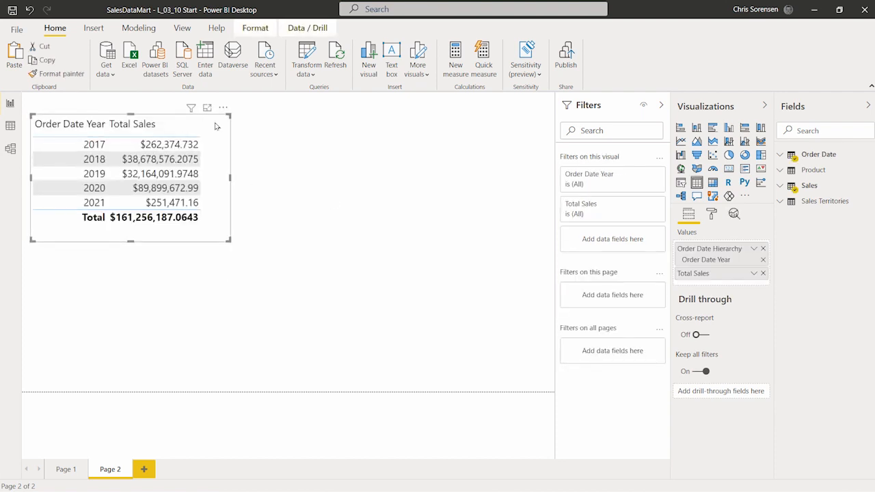
{"action": "left_click", "coordinate": [318, 200]}
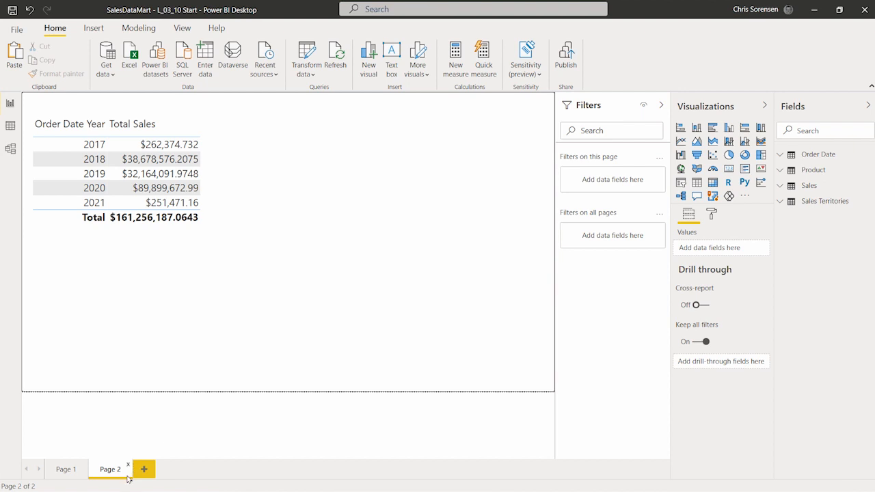
{"action": "left_click", "coordinate": [68, 470]}
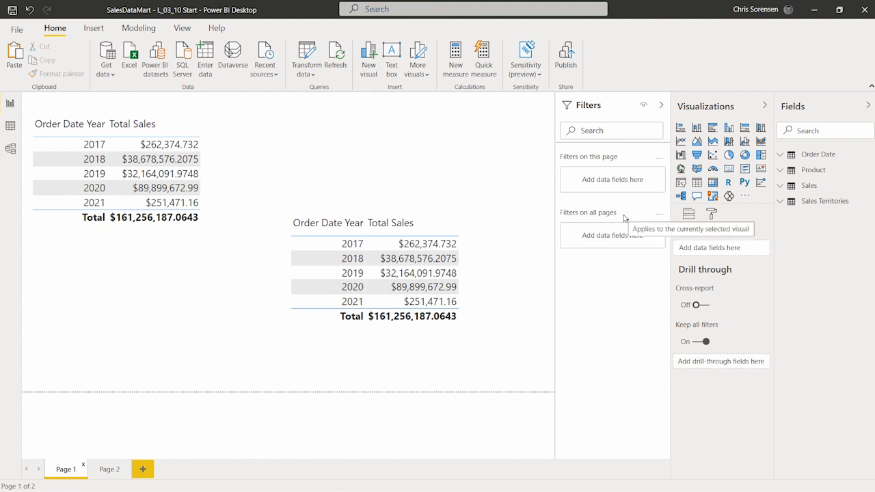
Widen the field list and visualization settings, and expand the Order Date table with its Order Date Hierarchy
{"action": "left_click_drag", "start_coordinate": [774, 164], "coordinate": [764, 163]}
{"action": "left_click", "coordinate": [764, 157]}
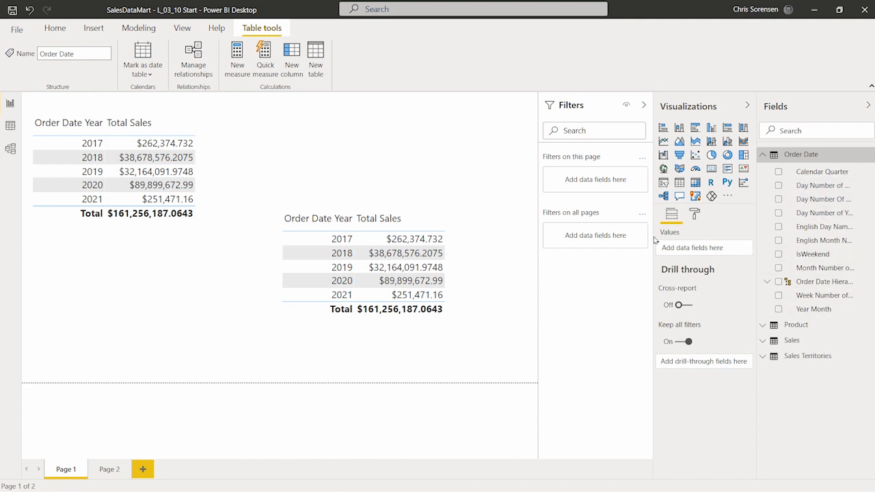
{"action": "left_click_drag", "start_coordinate": [652, 241], "coordinate": [635, 243]}
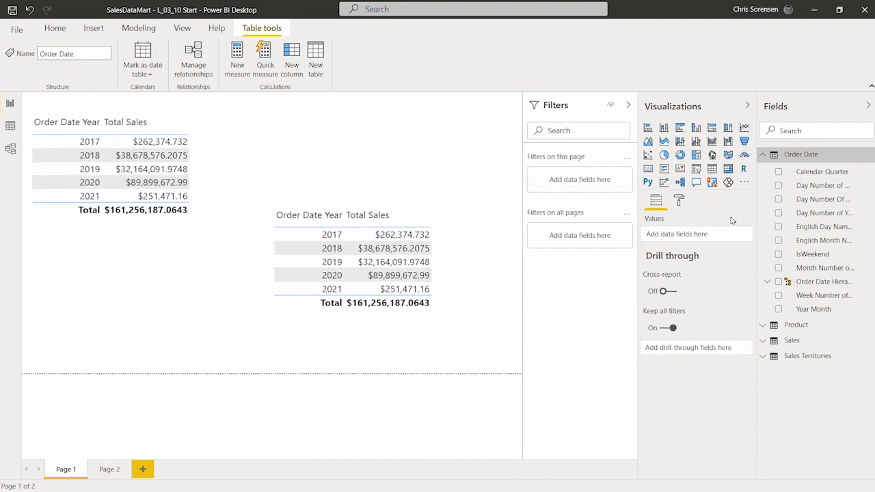
{"action": "left_click_drag", "start_coordinate": [751, 213], "coordinate": [736, 210]}
{"action": "left_click", "coordinate": [747, 282]}
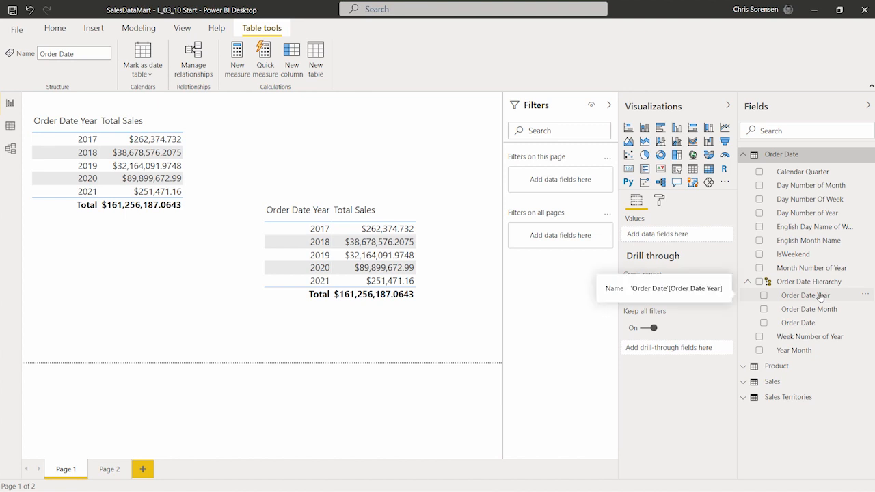
Filter all report pages by Order Date Year, using basic filtering with only 2019 selected
{"action": "left_click_drag", "start_coordinate": [820, 296], "coordinate": [573, 235]}
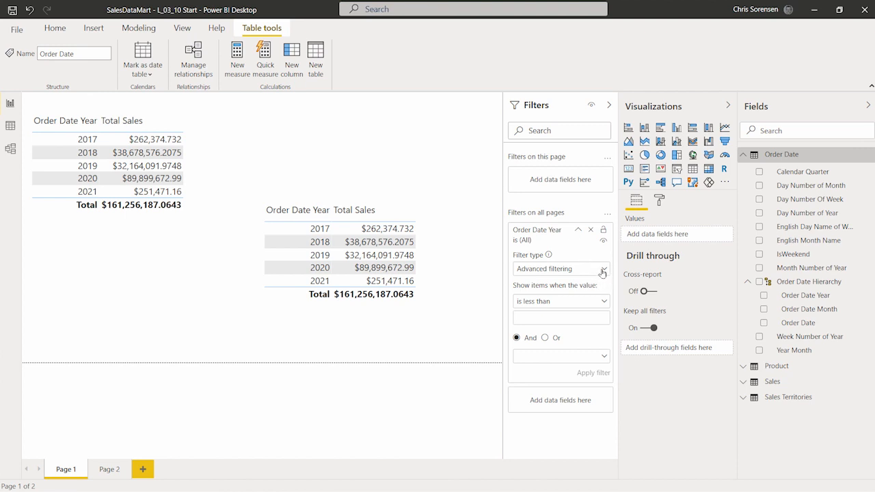
{"action": "left_click", "coordinate": [604, 274]}
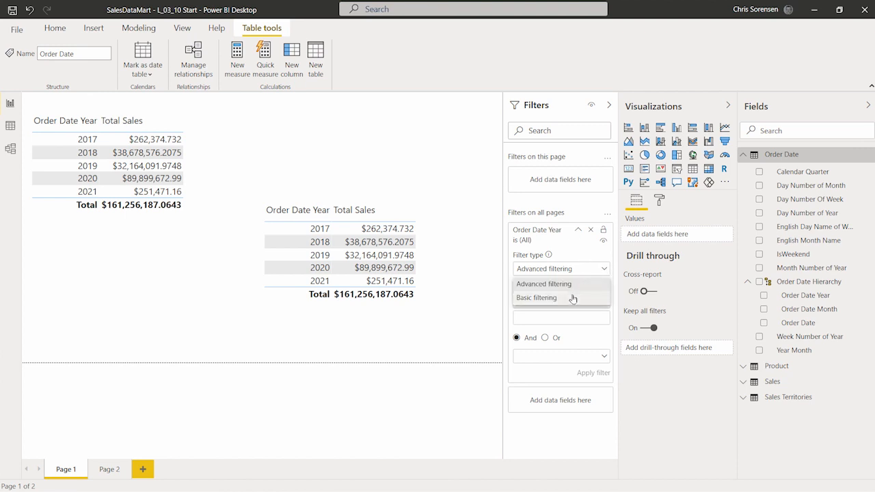
{"action": "left_click", "coordinate": [573, 297]}
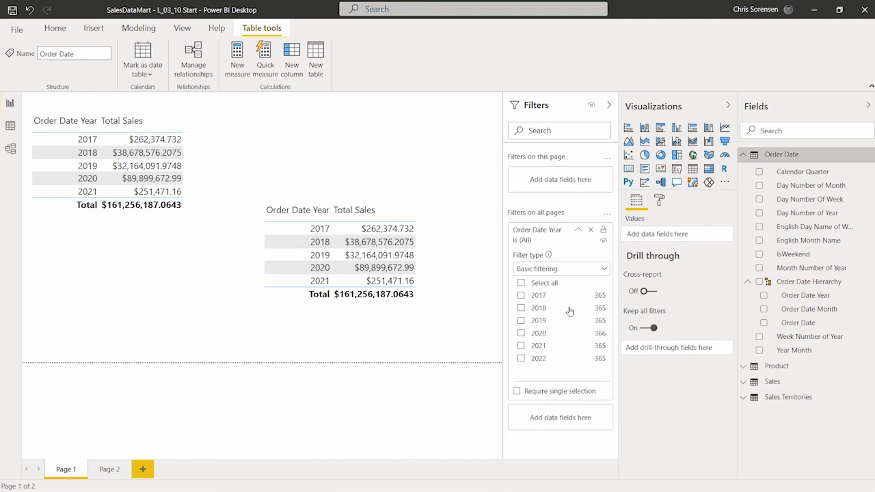
{"action": "left_click", "coordinate": [521, 321]}
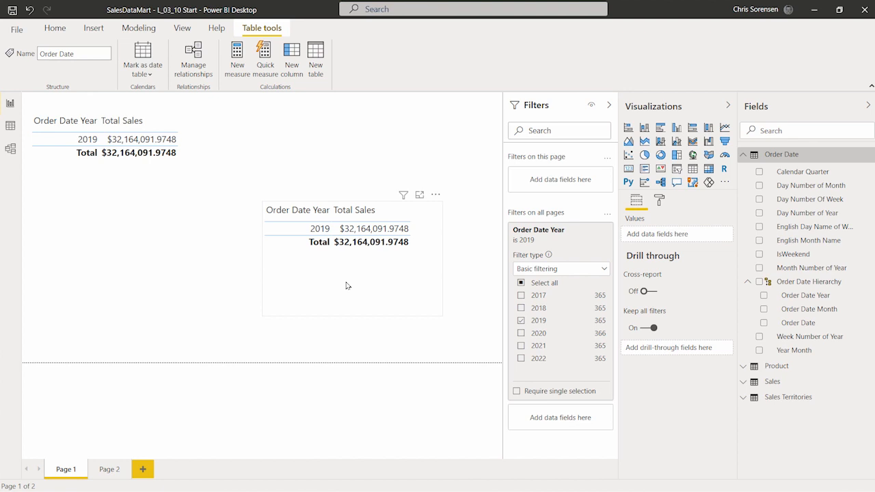
Check the table on Page 2 and remove the Order Date Year filter from all pages
{"action": "left_click", "coordinate": [108, 469]}
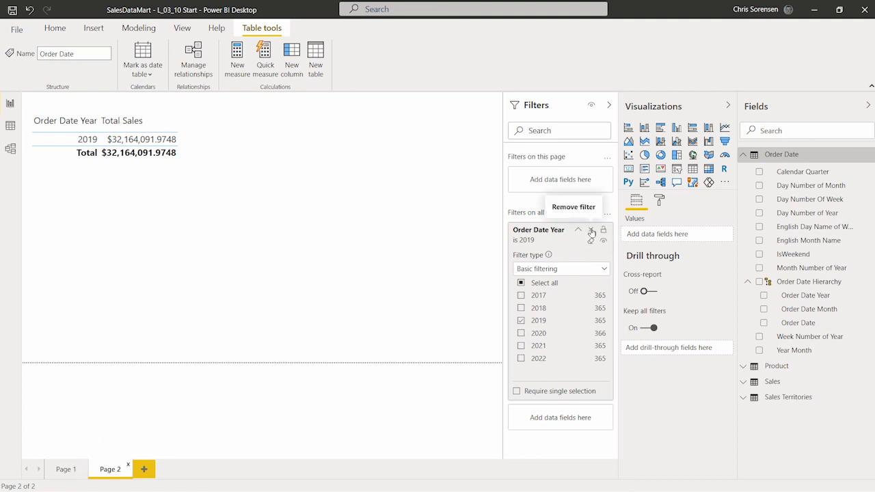
{"action": "left_click", "coordinate": [591, 231]}
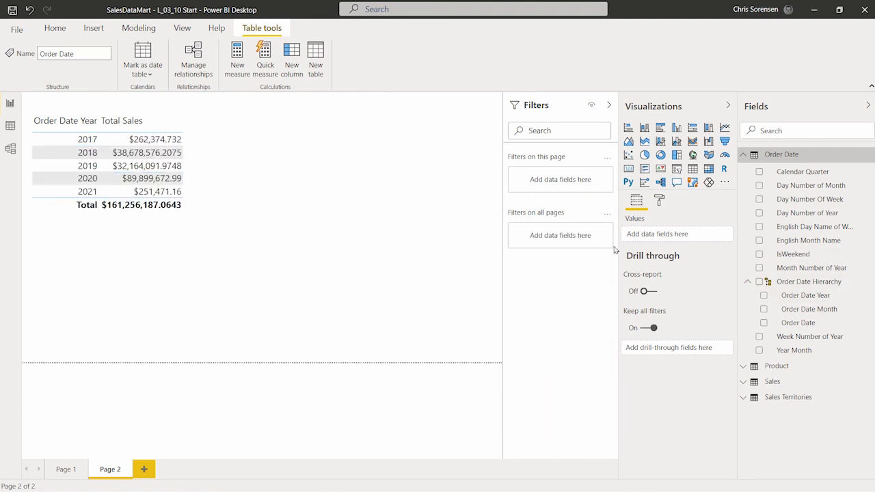
Filter only Page 1 by Order Date Year, using basic filtering with 2019 selected
{"action": "left_click", "coordinate": [63, 469]}
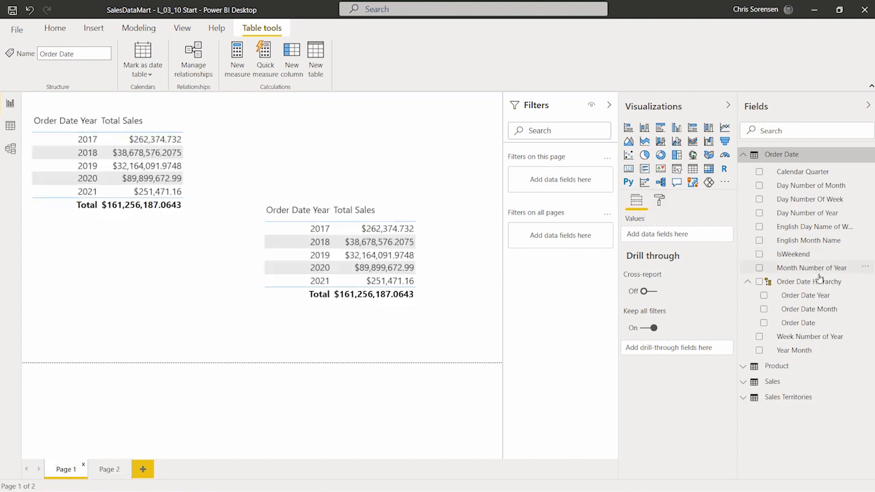
{"action": "left_click_drag", "start_coordinate": [831, 297], "coordinate": [580, 181]}
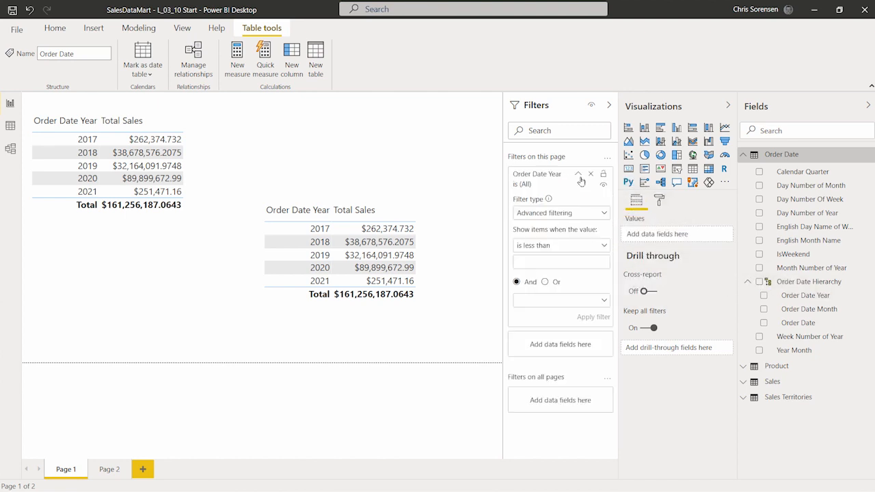
{"action": "left_click", "coordinate": [584, 217]}
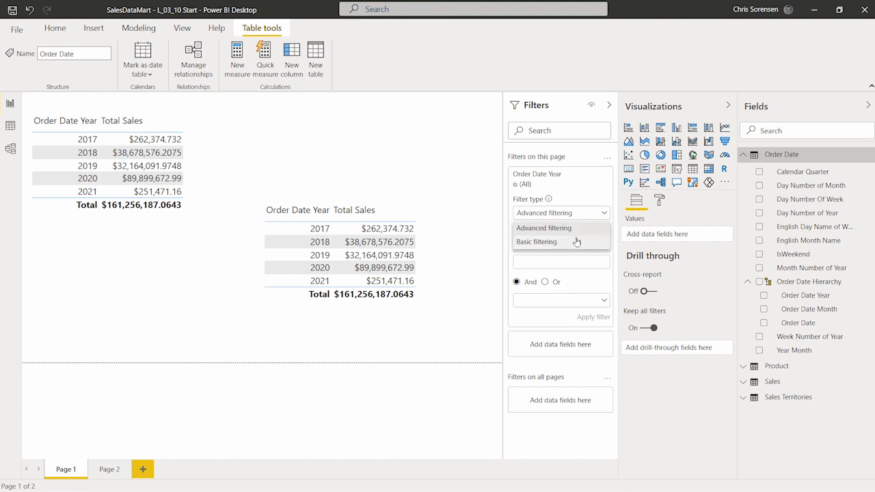
{"action": "left_click", "coordinate": [574, 242]}
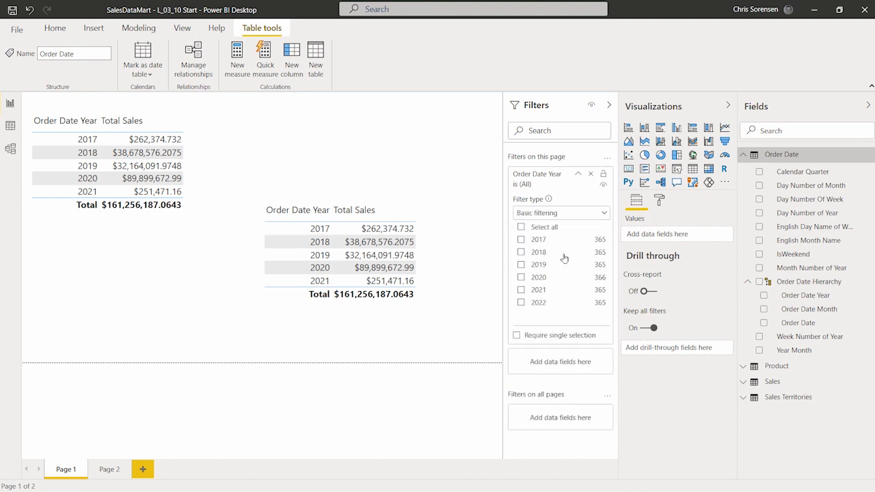
{"action": "left_click", "coordinate": [521, 265]}
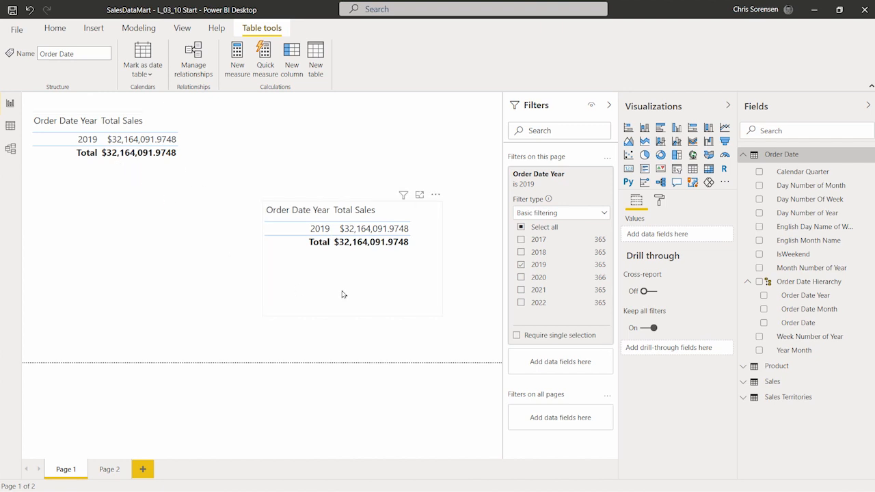
Compare the table on Page 2, and remove the page-level Order Date Year filter from Page 1
{"action": "left_click", "coordinate": [110, 470]}
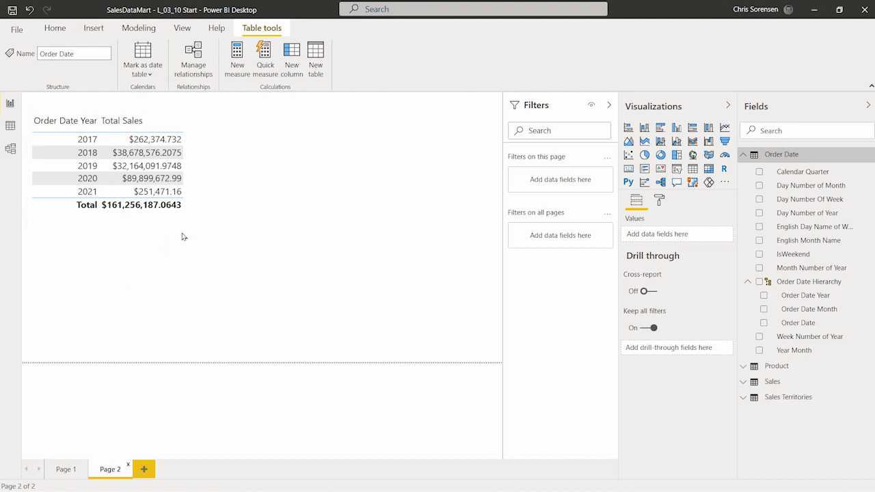
{"action": "left_click", "coordinate": [58, 468]}
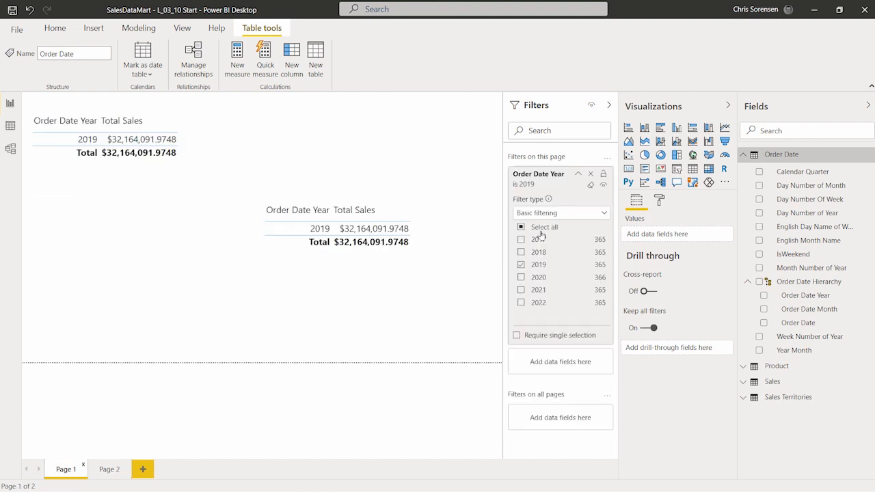
{"action": "left_click", "coordinate": [591, 175]}
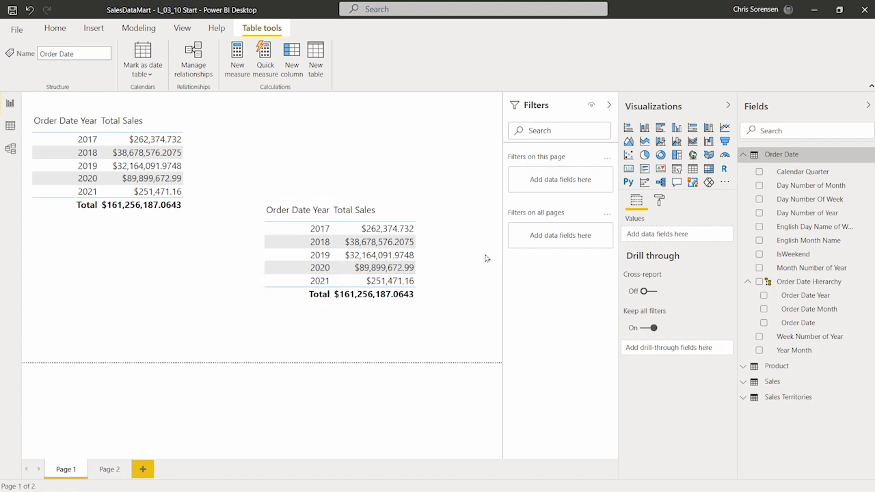
Filter only the second, lower table on Page 1 by Order Date Year, using basic filtering with 2019 selected
{"action": "left_click", "coordinate": [421, 208]}
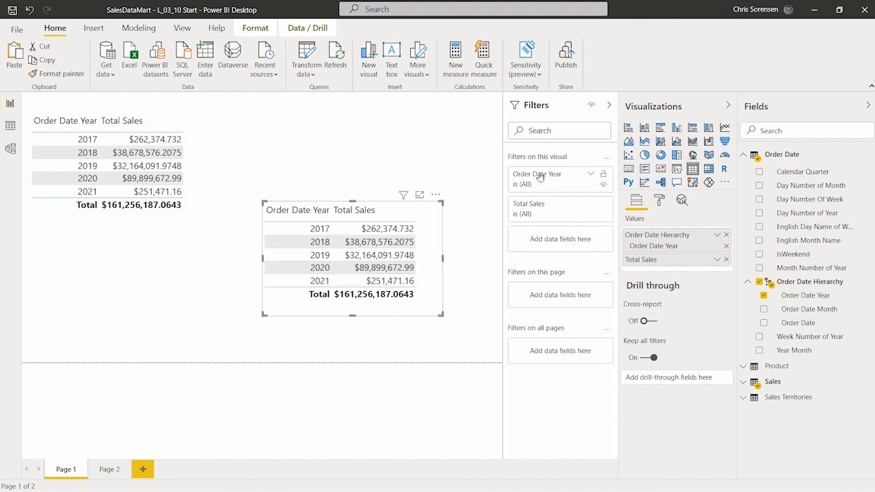
{"action": "left_click", "coordinate": [591, 177]}
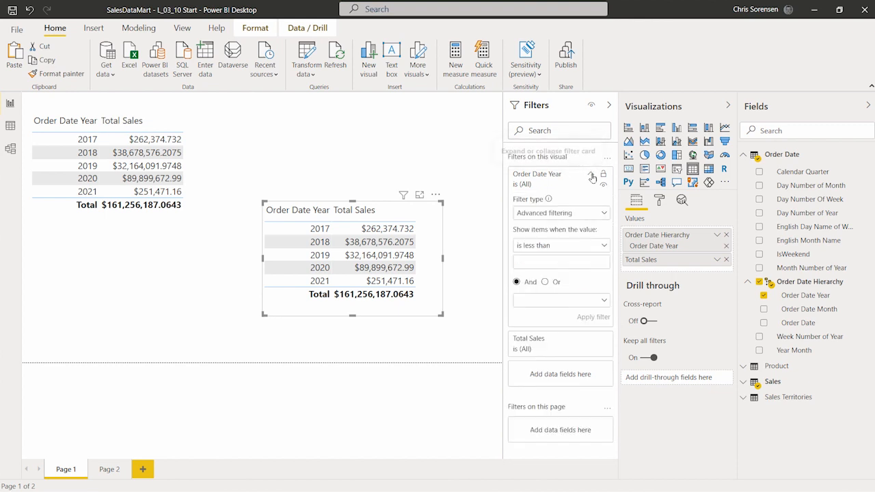
{"action": "left_click", "coordinate": [575, 213]}
{"action": "left_click", "coordinate": [567, 242]}
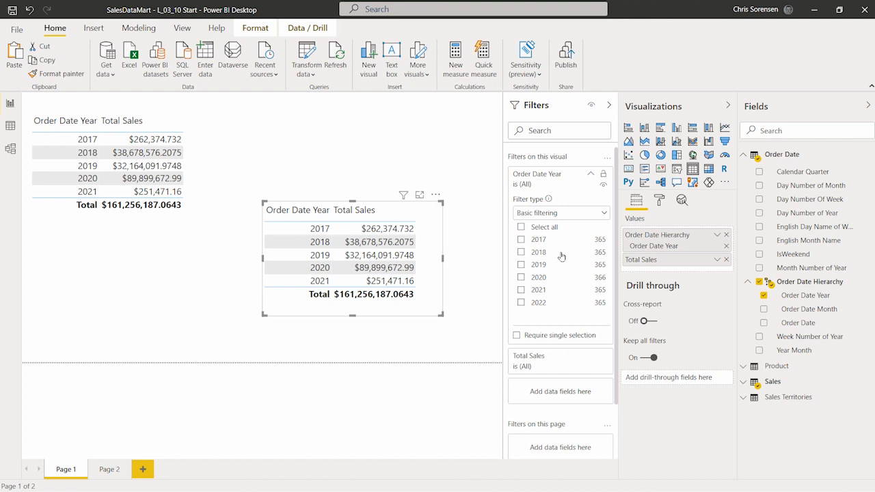
{"action": "left_click", "coordinate": [522, 266]}
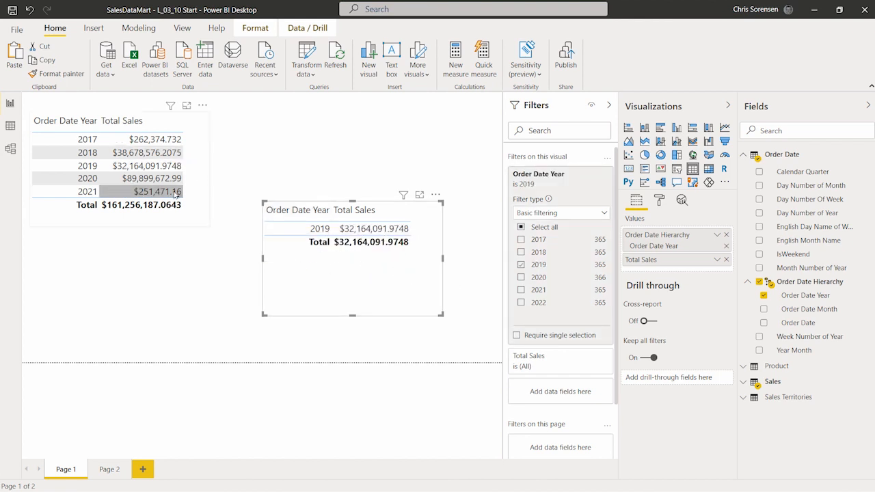
{"action": "left_click", "coordinate": [417, 162]}
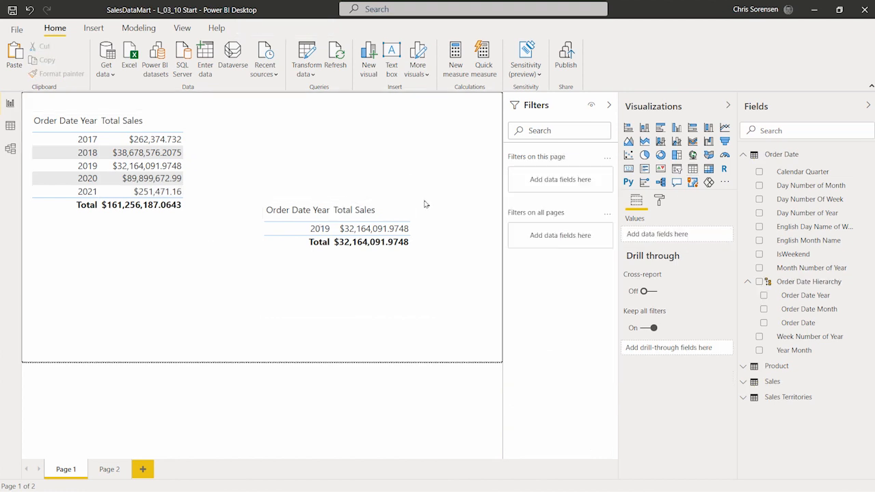
Clear the visual-level Order Date Year filter from the lower table on Page 1, collapse its filter card and deselect the table
{"action": "left_click", "coordinate": [424, 226]}
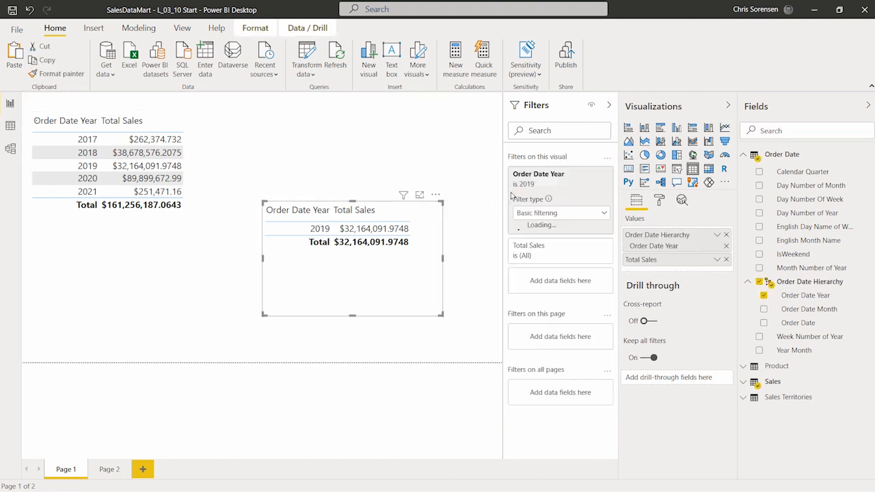
{"action": "left_click", "coordinate": [591, 188]}
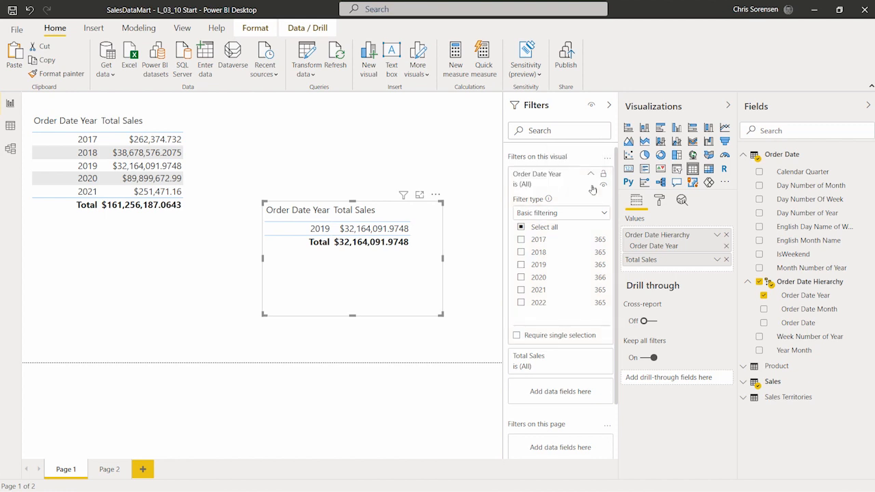
{"action": "left_click", "coordinate": [592, 175]}
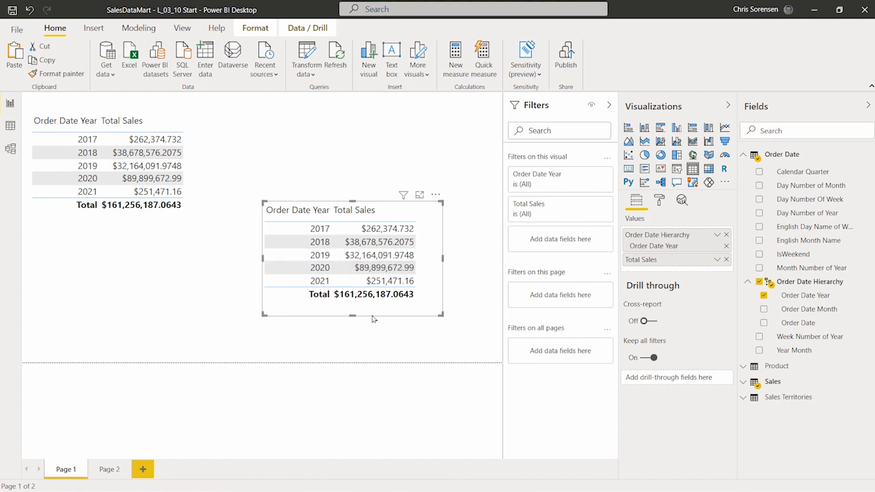
{"action": "left_click", "coordinate": [380, 338]}
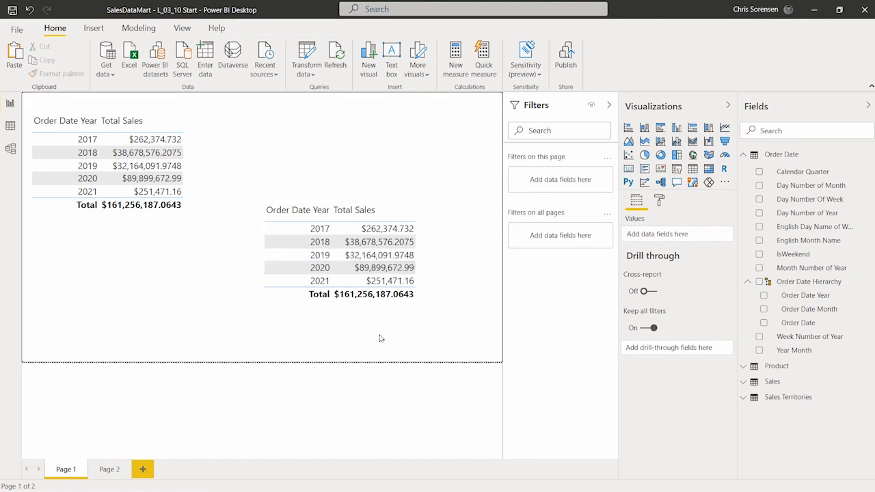